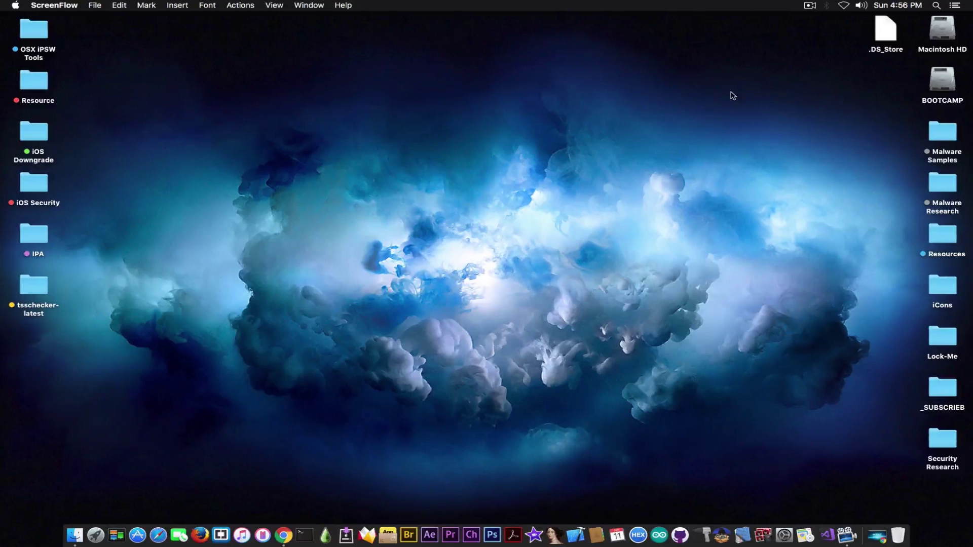
Restore the minimized Chrome window showing the MOSEC 2017 conference homepage from the Dock.
{"action": "left_click", "coordinate": [878, 538]}
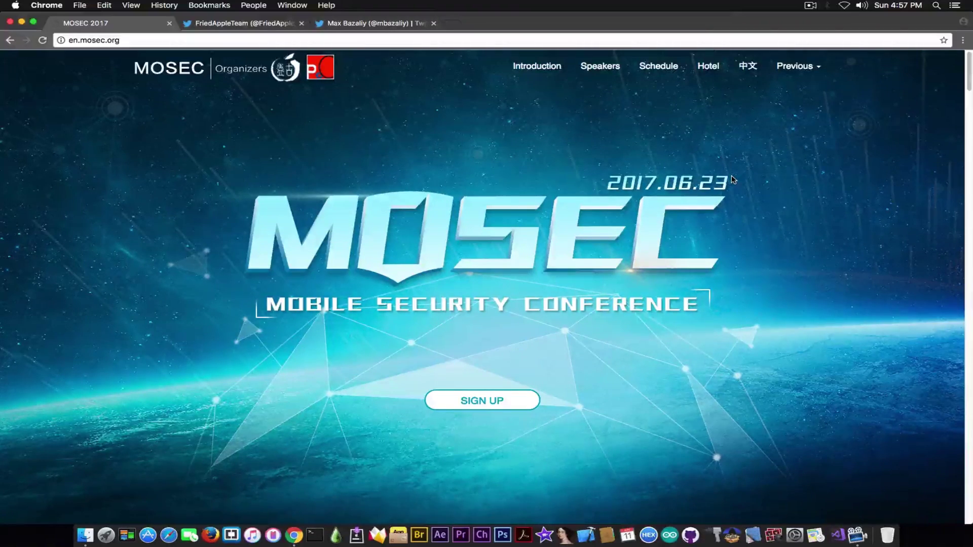
{"action": "scroll", "coordinate": [732, 179], "scroll_direction": "down", "scroll_amount": 1}
{"action": "scroll", "coordinate": [659, 167], "scroll_direction": "down", "scroll_amount": 4}
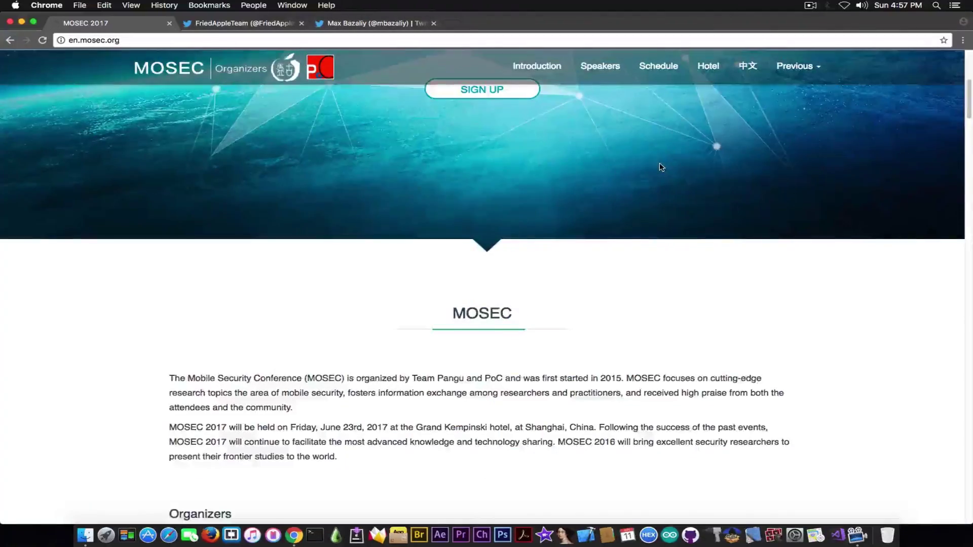
{"action": "scroll", "coordinate": [659, 167], "scroll_direction": "down", "scroll_amount": 4}
{"action": "scroll", "coordinate": [660, 166], "scroll_direction": "down", "scroll_amount": 3}
{"action": "scroll", "coordinate": [661, 166], "scroll_direction": "down", "scroll_amount": 3}
{"action": "scroll", "coordinate": [660, 167], "scroll_direction": "down", "scroll_amount": 5}
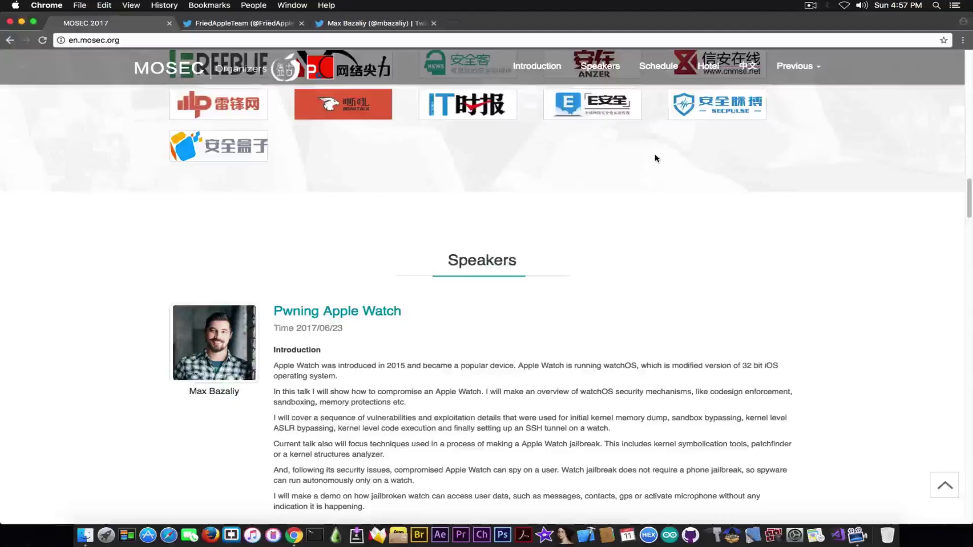
{"action": "scroll", "coordinate": [656, 159], "scroll_direction": "down", "scroll_amount": 1}
{"action": "scroll", "coordinate": [656, 158], "scroll_direction": "down", "scroll_amount": 2}
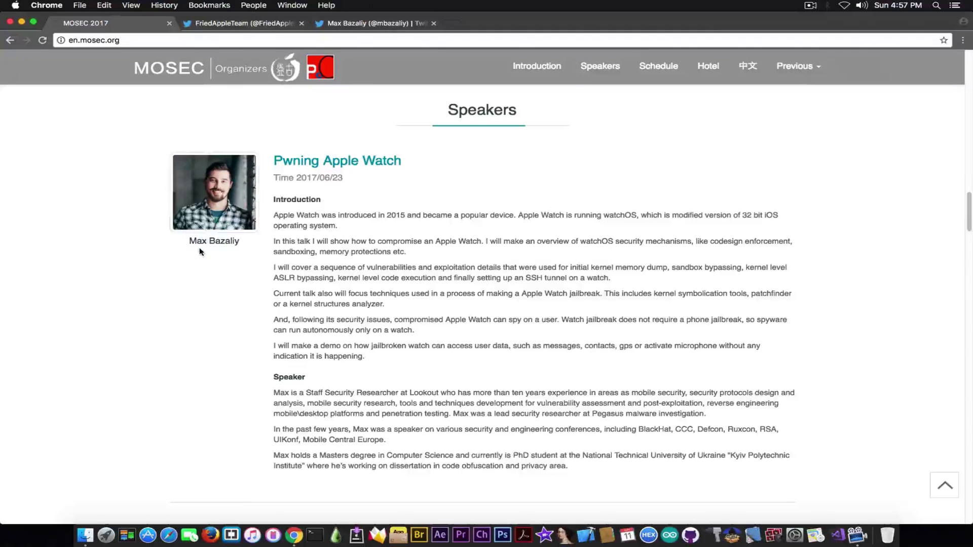
Switch to the FriedAppleTeam Twitter profile tab.
{"action": "left_click", "coordinate": [244, 24]}
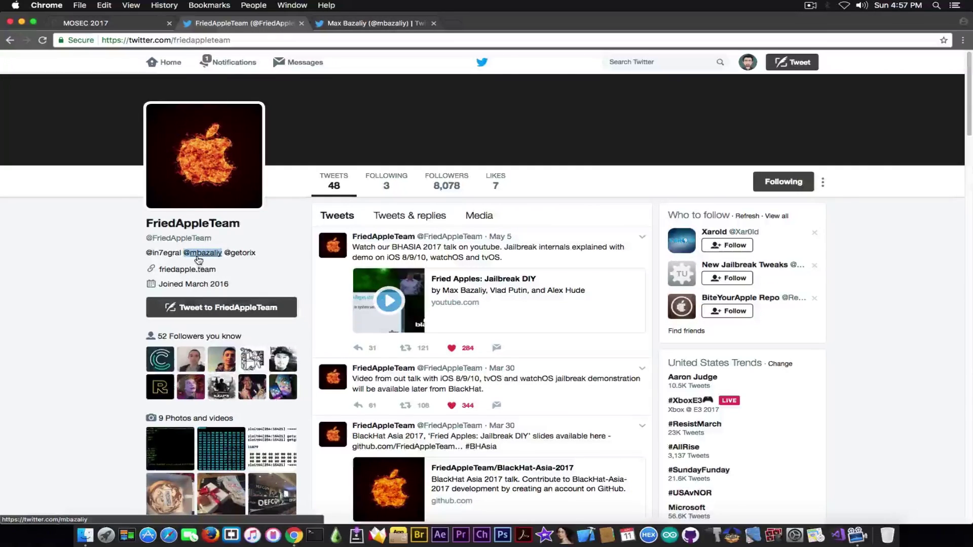
{"action": "left_click", "coordinate": [364, 24]}
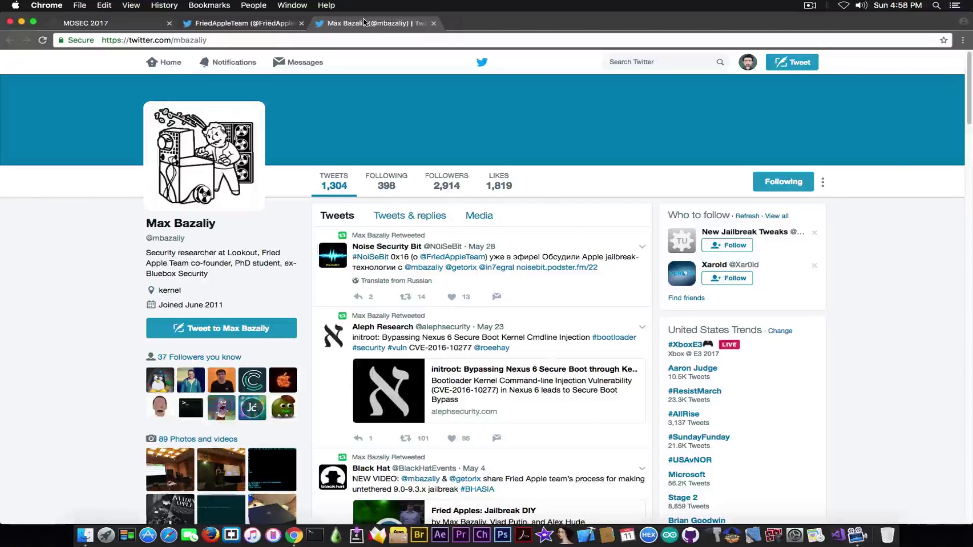
{"action": "left_click", "coordinate": [242, 23]}
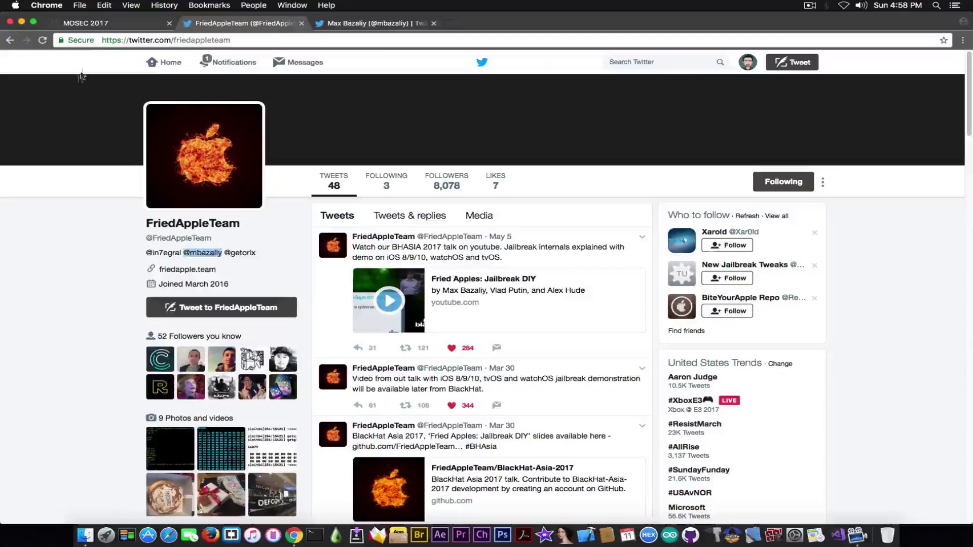
Switch back to the MOSEC 2017 conference tab to browse its Speakers list.
{"action": "left_click", "coordinate": [119, 29]}
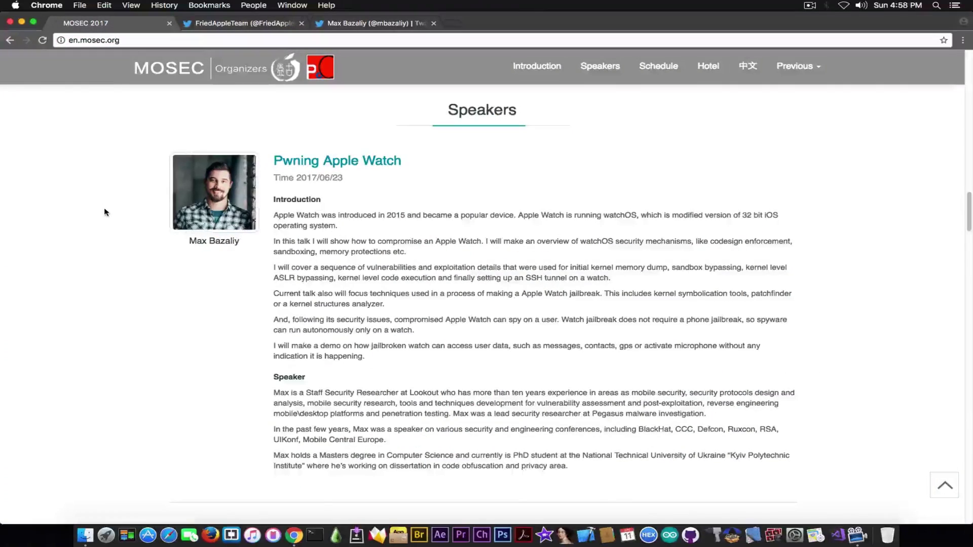
{"action": "scroll", "coordinate": [105, 212], "scroll_direction": "down", "scroll_amount": 5}
{"action": "scroll", "coordinate": [106, 212], "scroll_direction": "down", "scroll_amount": 4}
{"action": "scroll", "coordinate": [100, 216], "scroll_direction": "down", "scroll_amount": 1}
{"action": "scroll", "coordinate": [98, 222], "scroll_direction": "down", "scroll_amount": 2}
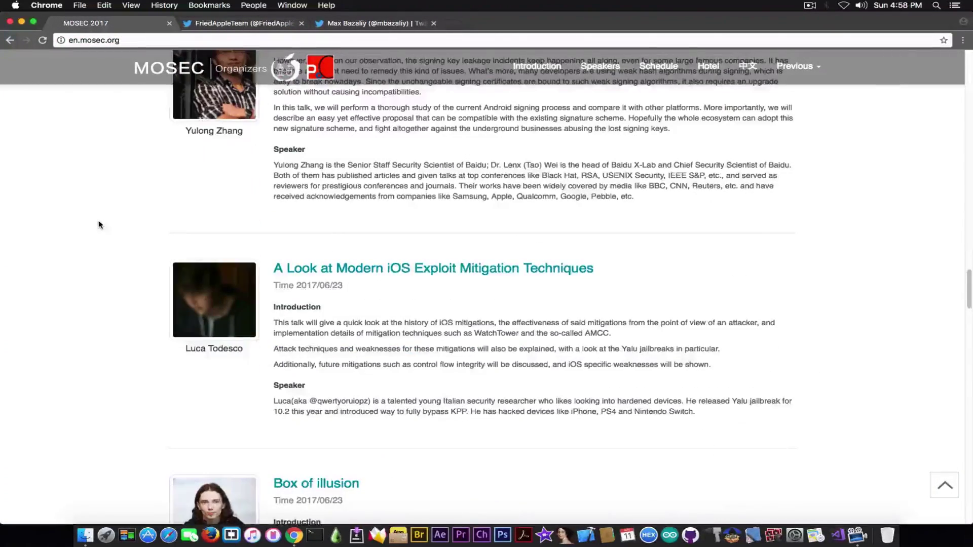
{"action": "scroll", "coordinate": [98, 224], "scroll_direction": "down", "scroll_amount": 1}
{"action": "scroll", "coordinate": [98, 224], "scroll_direction": "down", "scroll_amount": 1}
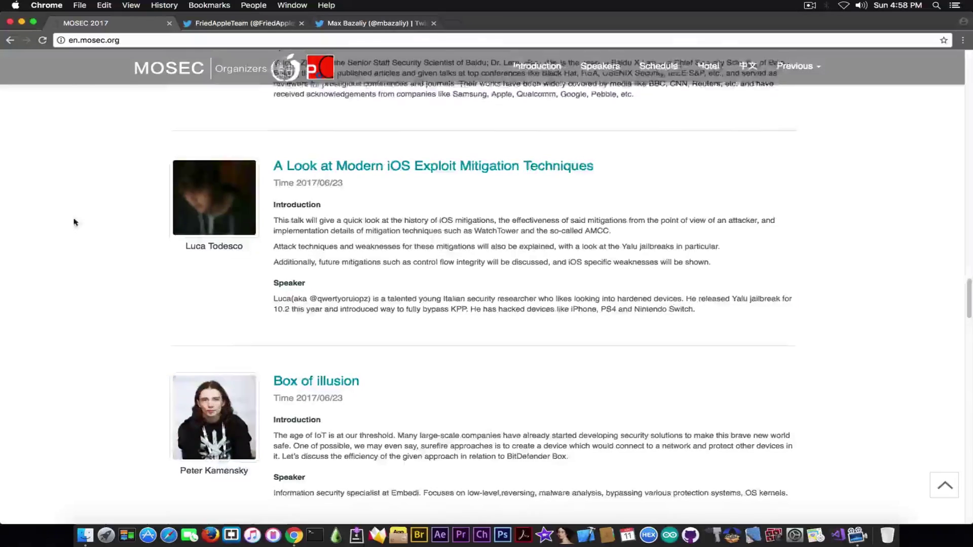
{"action": "scroll", "coordinate": [74, 220], "scroll_direction": "down", "scroll_amount": 5}
{"action": "scroll", "coordinate": [78, 259], "scroll_direction": "down", "scroll_amount": 2}
{"action": "scroll", "coordinate": [89, 239], "scroll_direction": "down", "scroll_amount": 4}
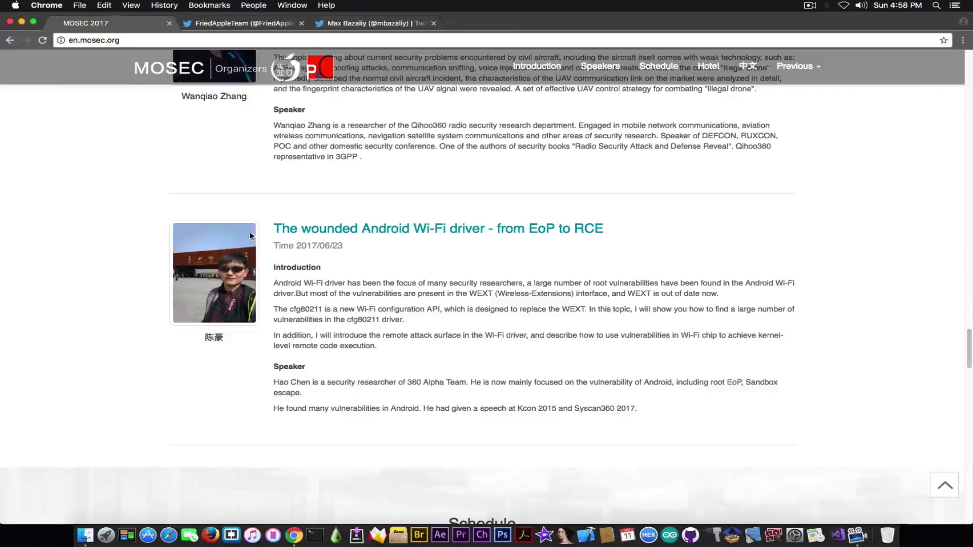
{"action": "scroll", "coordinate": [246, 254], "scroll_direction": "up", "scroll_amount": 3}
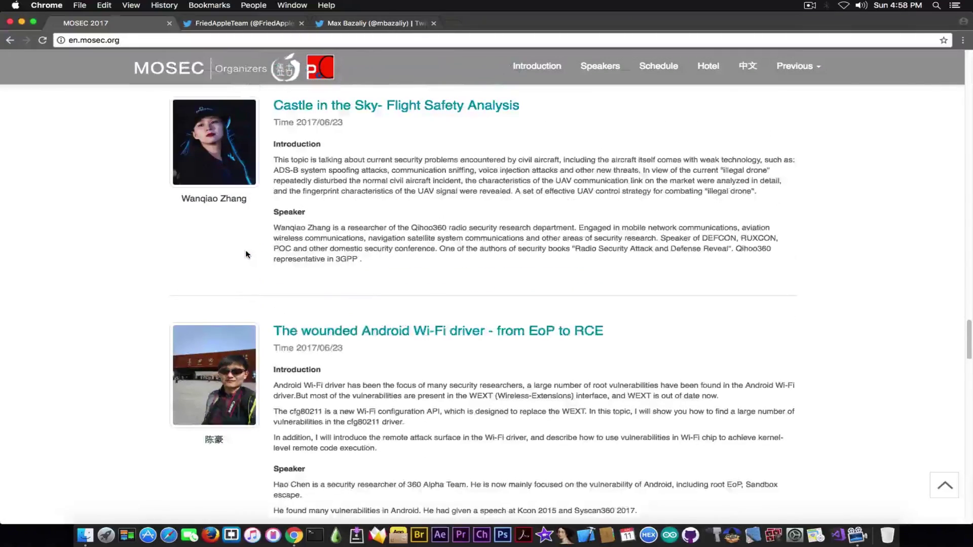
{"action": "scroll", "coordinate": [246, 254], "scroll_direction": "up", "scroll_amount": 5}
{"action": "scroll", "coordinate": [245, 254], "scroll_direction": "up", "scroll_amount": 3}
{"action": "scroll", "coordinate": [245, 254], "scroll_direction": "up", "scroll_amount": 4}
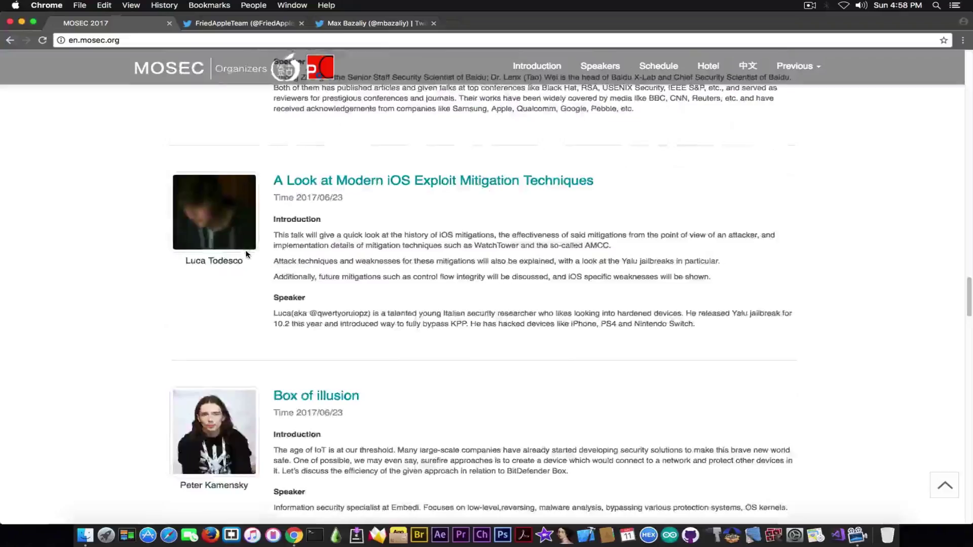
{"action": "scroll", "coordinate": [246, 255], "scroll_direction": "up", "scroll_amount": 4}
{"action": "scroll", "coordinate": [246, 254], "scroll_direction": "up", "scroll_amount": 4}
{"action": "scroll", "coordinate": [246, 254], "scroll_direction": "up", "scroll_amount": 2}
{"action": "scroll", "coordinate": [246, 254], "scroll_direction": "up", "scroll_amount": 3}
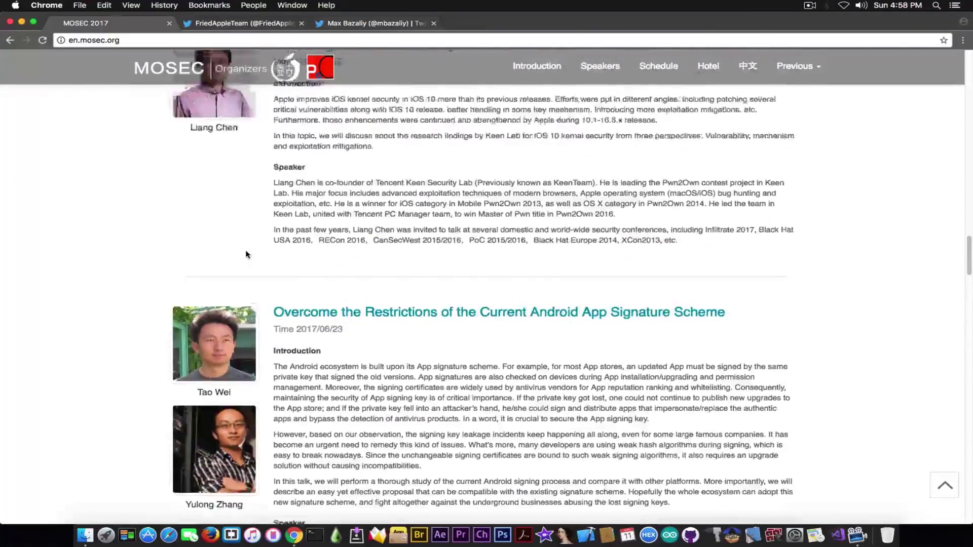
{"action": "scroll", "coordinate": [245, 254], "scroll_direction": "up", "scroll_amount": 4}
{"action": "scroll", "coordinate": [246, 254], "scroll_direction": "up", "scroll_amount": 2}
{"action": "scroll", "coordinate": [246, 255], "scroll_direction": "up", "scroll_amount": 5}
{"action": "scroll", "coordinate": [246, 255], "scroll_direction": "down", "scroll_amount": 1}
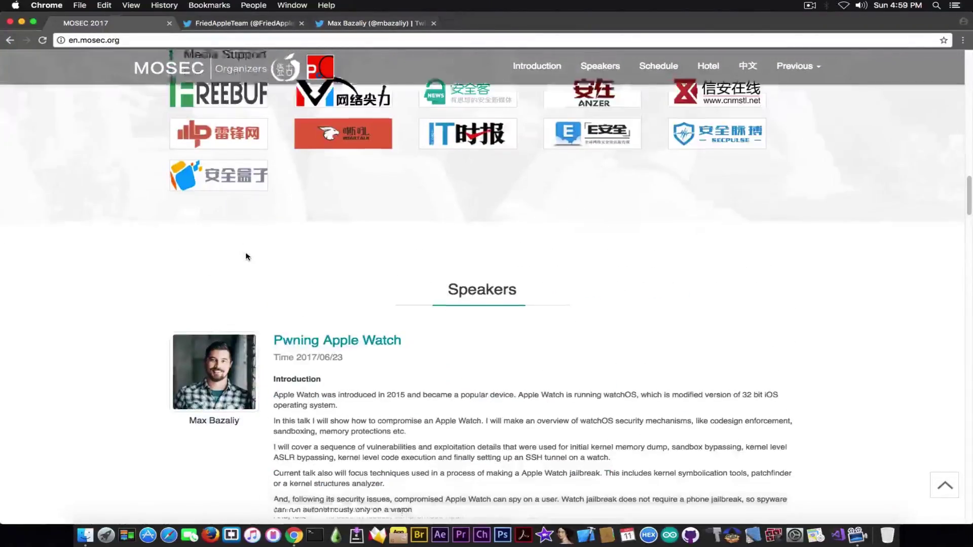
{"action": "scroll", "coordinate": [245, 255], "scroll_direction": "down", "scroll_amount": 2}
{"action": "scroll", "coordinate": [247, 257], "scroll_direction": "down", "scroll_amount": 10}
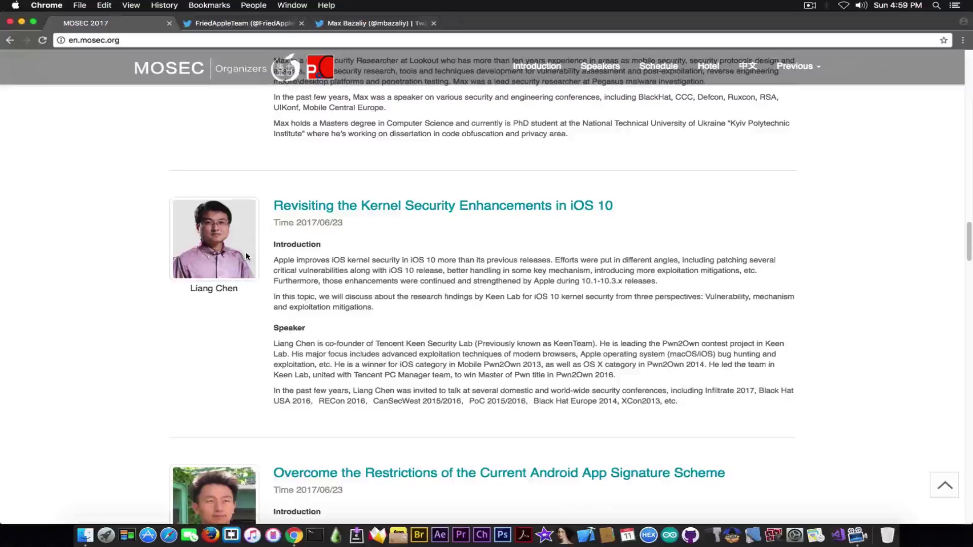
{"action": "scroll", "coordinate": [227, 237], "scroll_direction": "down", "scroll_amount": 1}
{"action": "scroll", "coordinate": [226, 237], "scroll_direction": "down", "scroll_amount": 3}
{"action": "scroll", "coordinate": [227, 235], "scroll_direction": "down", "scroll_amount": 5}
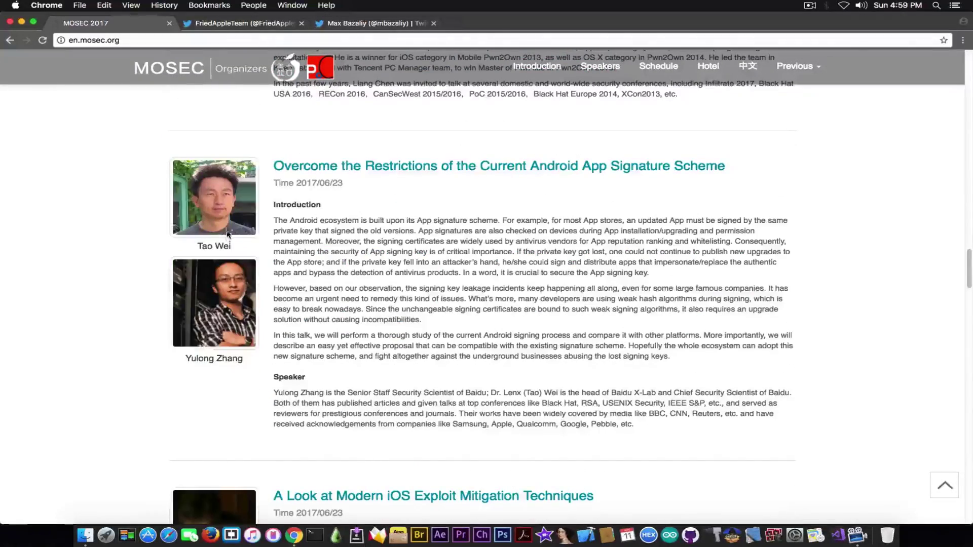
{"action": "scroll", "coordinate": [223, 221], "scroll_direction": "down", "scroll_amount": 2}
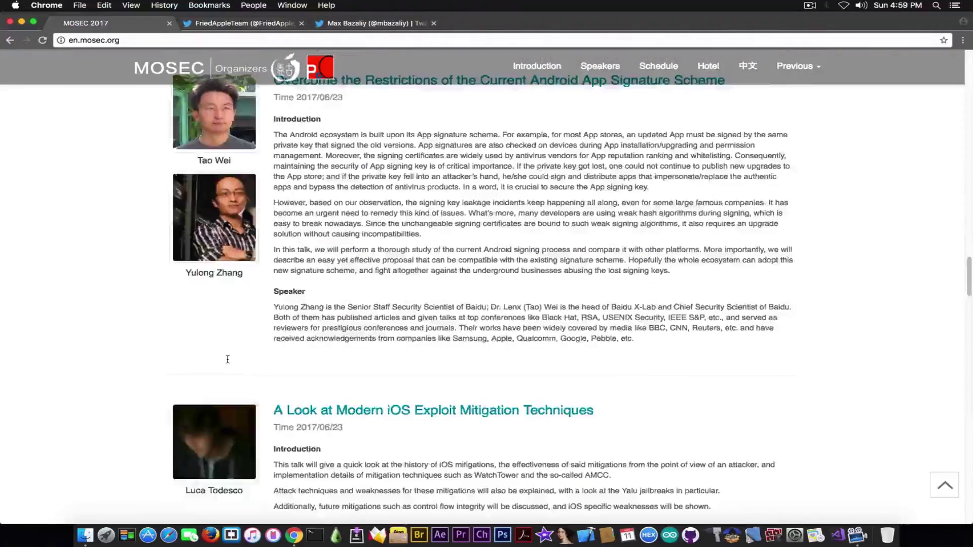
{"action": "scroll", "coordinate": [224, 258], "scroll_direction": "down", "scroll_amount": 5}
{"action": "scroll", "coordinate": [226, 294], "scroll_direction": "down", "scroll_amount": 7}
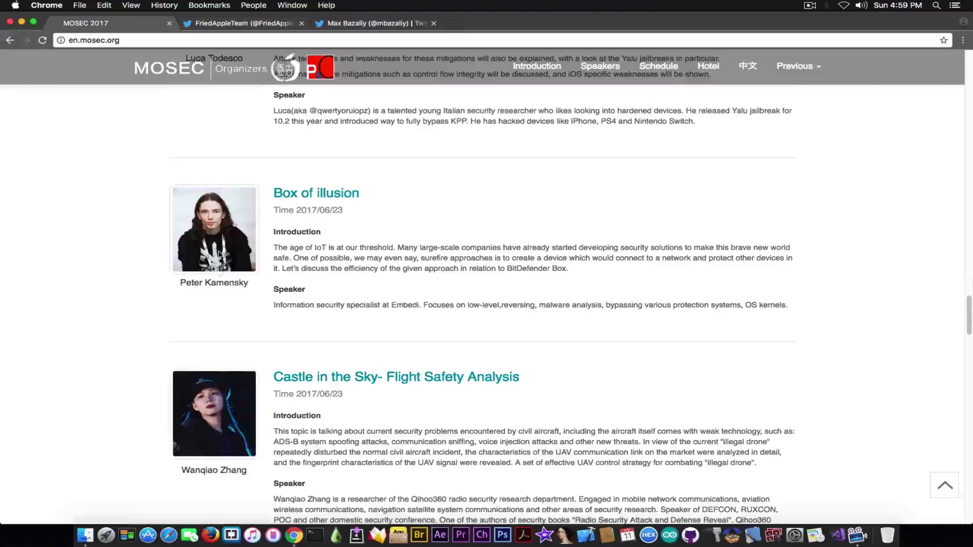
{"action": "scroll", "coordinate": [239, 346], "scroll_direction": "down", "scroll_amount": 1}
{"action": "scroll", "coordinate": [238, 362], "scroll_direction": "down", "scroll_amount": 1}
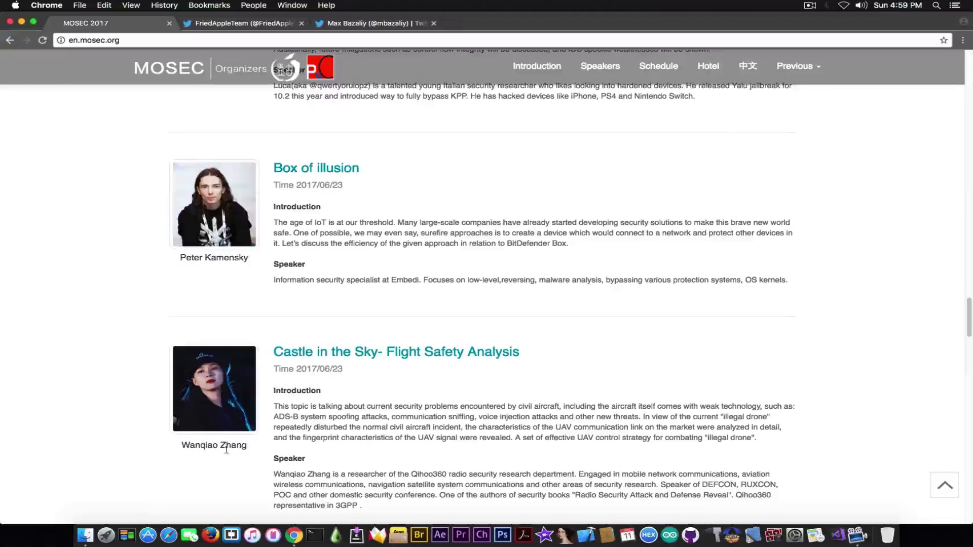
{"action": "scroll", "coordinate": [219, 440], "scroll_direction": "down", "scroll_amount": 1}
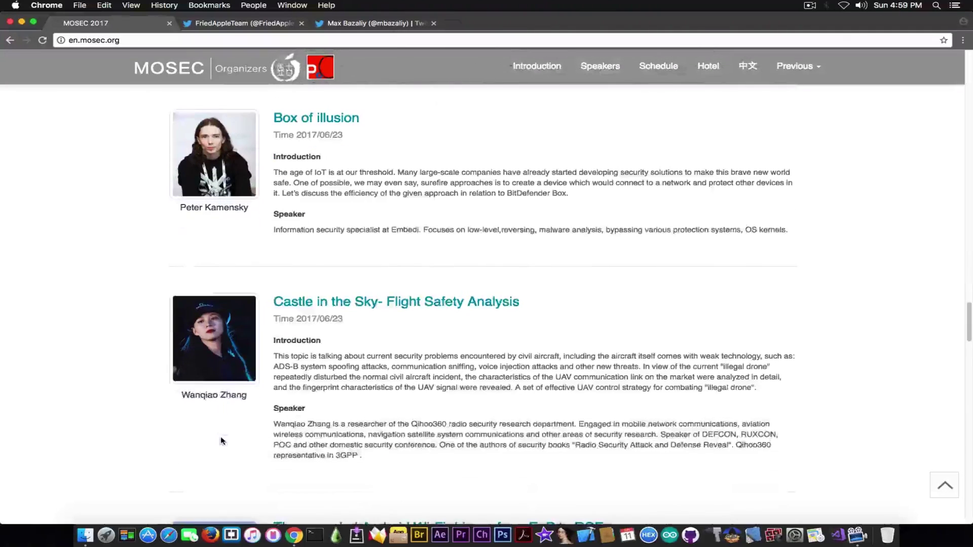
{"action": "scroll", "coordinate": [219, 426], "scroll_direction": "down", "scroll_amount": 2}
{"action": "scroll", "coordinate": [215, 285], "scroll_direction": "down", "scroll_amount": 5}
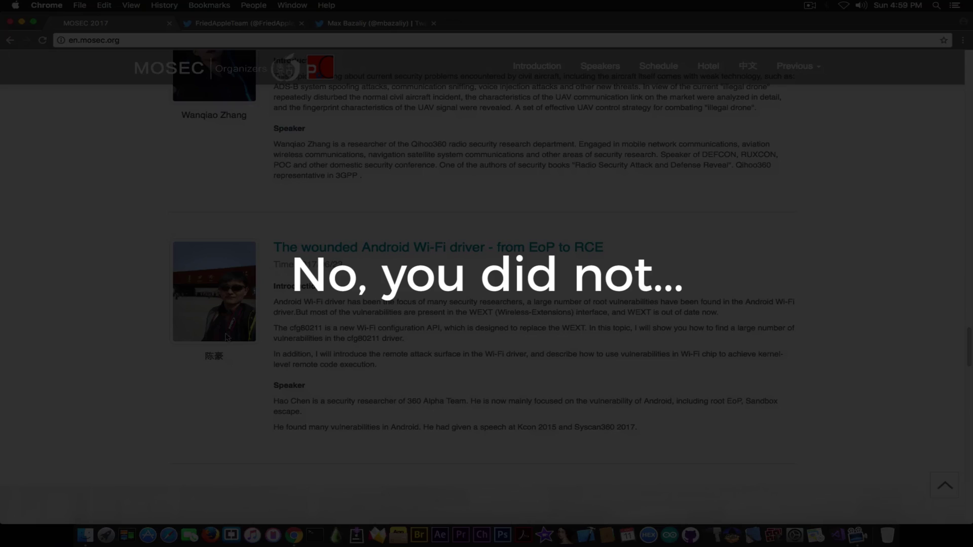
{"action": "scroll", "coordinate": [229, 342], "scroll_direction": "down", "scroll_amount": 6}
{"action": "scroll", "coordinate": [365, 276], "scroll_direction": "down", "scroll_amount": 4}
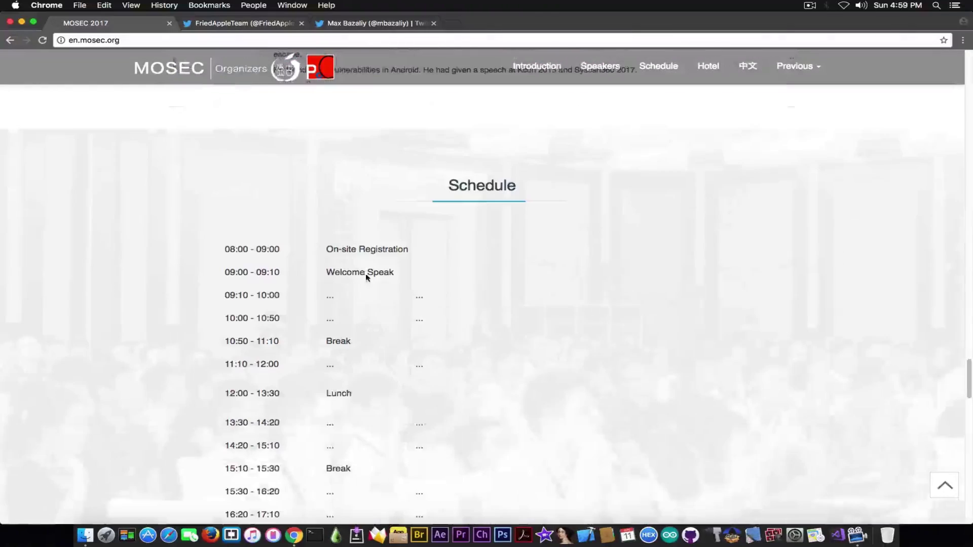
{"action": "scroll", "coordinate": [365, 272], "scroll_direction": "down", "scroll_amount": 1}
{"action": "scroll", "coordinate": [364, 271], "scroll_direction": "down", "scroll_amount": 5}
{"action": "scroll", "coordinate": [365, 271], "scroll_direction": "up", "scroll_amount": 8}
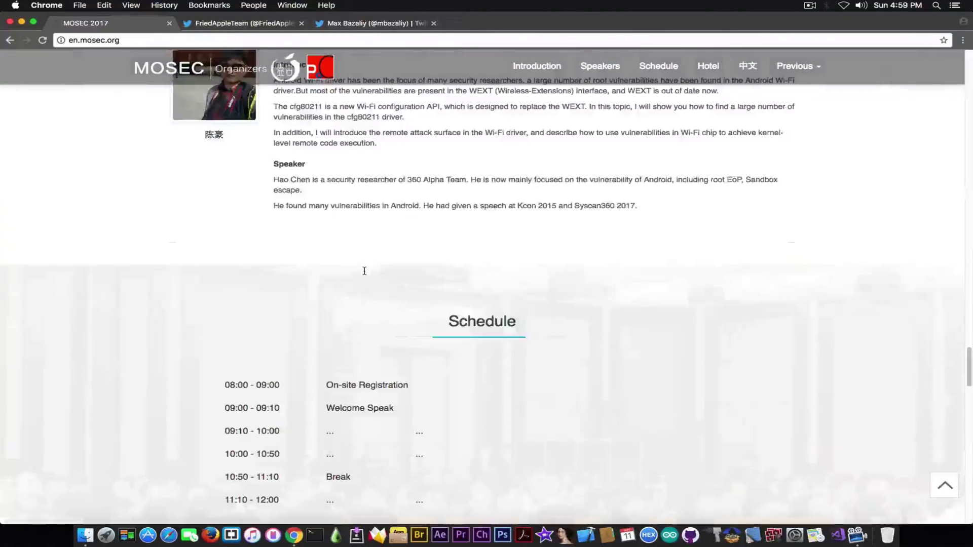
{"action": "scroll", "coordinate": [364, 271], "scroll_direction": "up", "scroll_amount": 5}
{"action": "scroll", "coordinate": [364, 271], "scroll_direction": "up", "scroll_amount": 10}
{"action": "scroll", "coordinate": [363, 272], "scroll_direction": "up", "scroll_amount": 10}
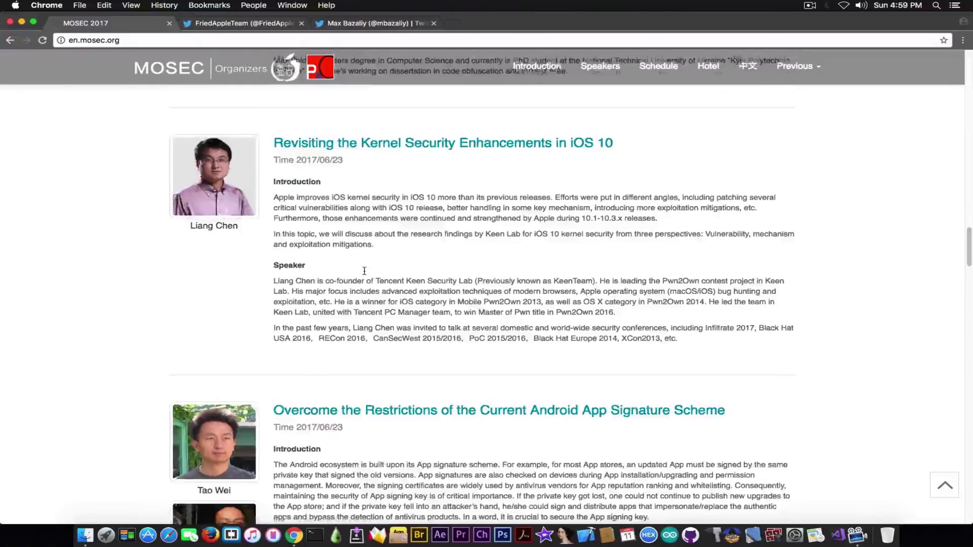
{"action": "scroll", "coordinate": [364, 272], "scroll_direction": "up", "scroll_amount": 3}
{"action": "scroll", "coordinate": [364, 271], "scroll_direction": "down", "scroll_amount": 5}
{"action": "scroll", "coordinate": [363, 270], "scroll_direction": "down", "scroll_amount": 5}
{"action": "scroll", "coordinate": [349, 259], "scroll_direction": "down", "scroll_amount": 5}
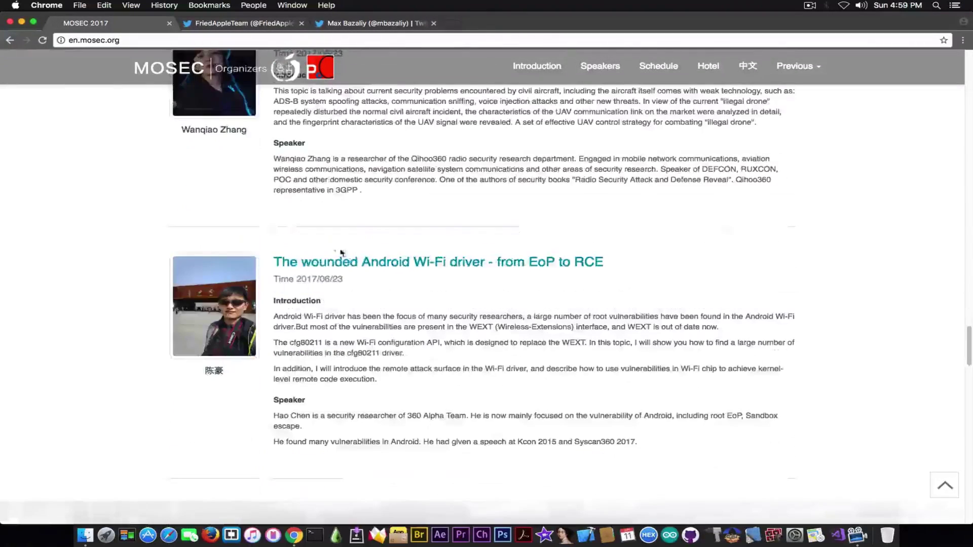
{"action": "scroll", "coordinate": [341, 252], "scroll_direction": "down", "scroll_amount": 2}
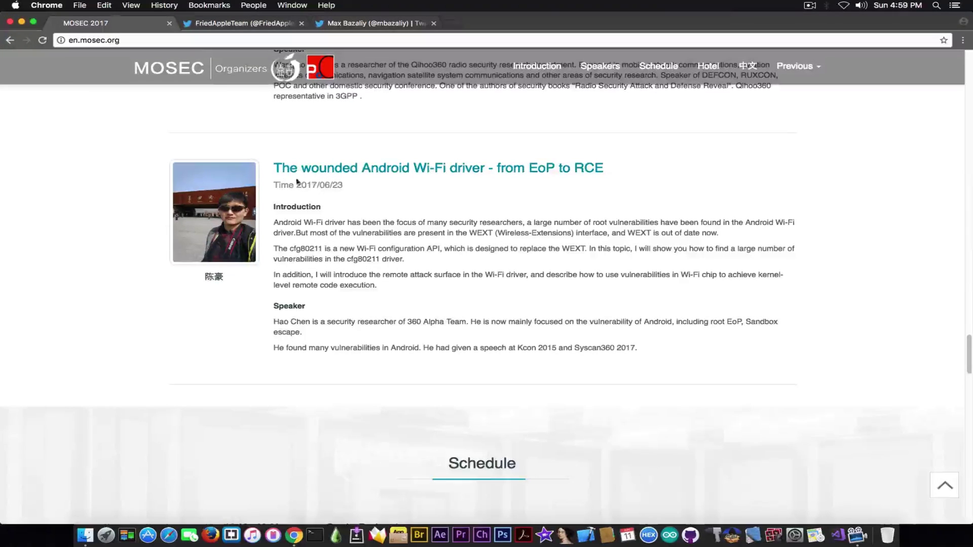
{"action": "scroll", "coordinate": [316, 180], "scroll_direction": "up", "scroll_amount": 5}
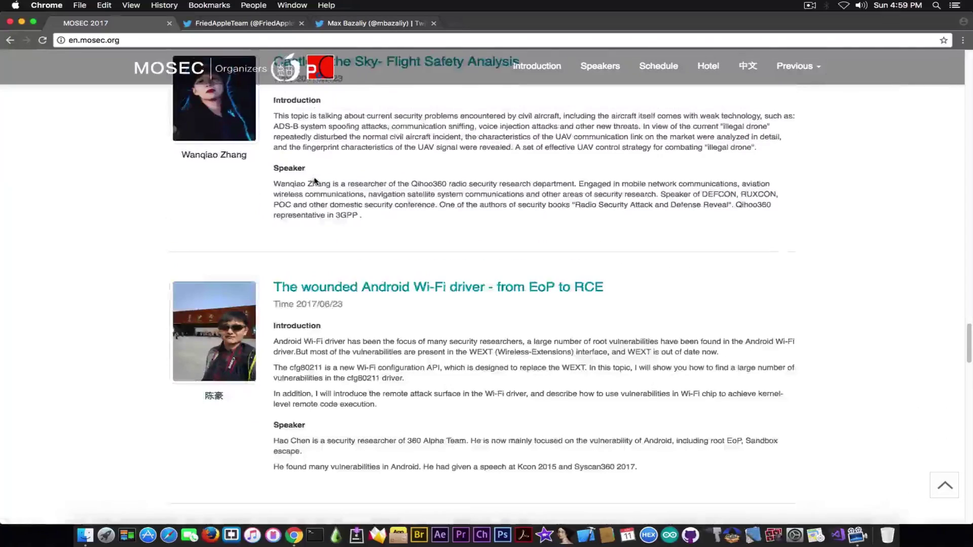
{"action": "scroll", "coordinate": [316, 180], "scroll_direction": "up", "scroll_amount": 6}
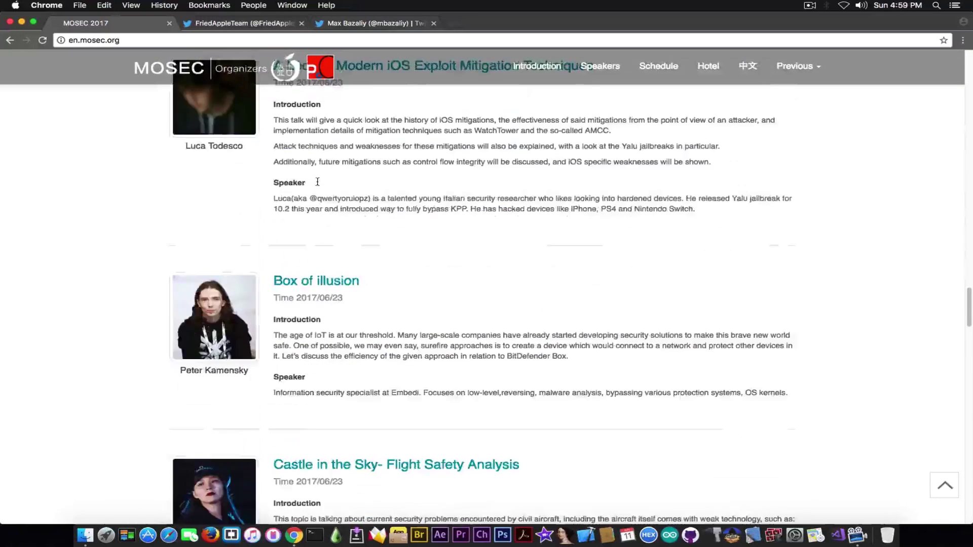
{"action": "scroll", "coordinate": [316, 183], "scroll_direction": "up", "scroll_amount": 4}
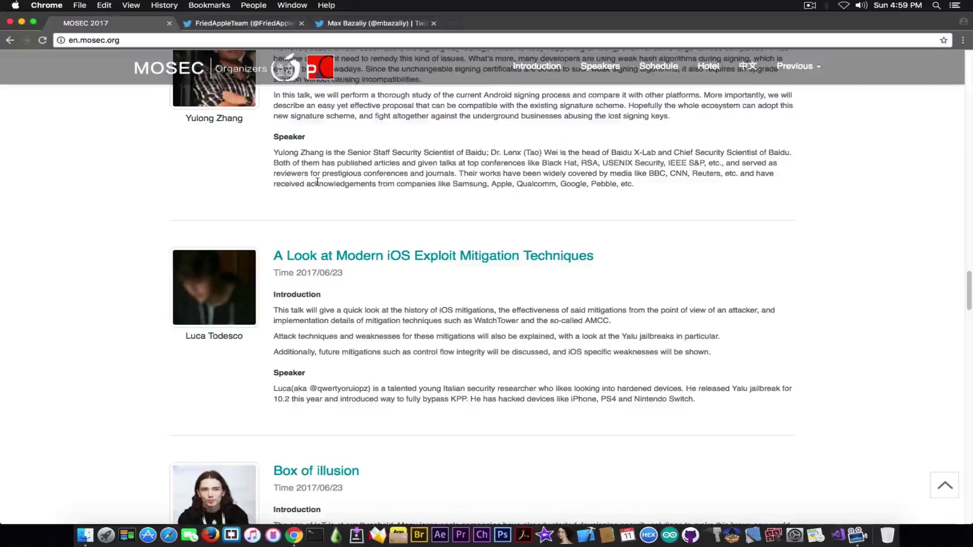
{"action": "scroll", "coordinate": [316, 190], "scroll_direction": "up", "scroll_amount": 3}
{"action": "scroll", "coordinate": [311, 204], "scroll_direction": "up", "scroll_amount": 3}
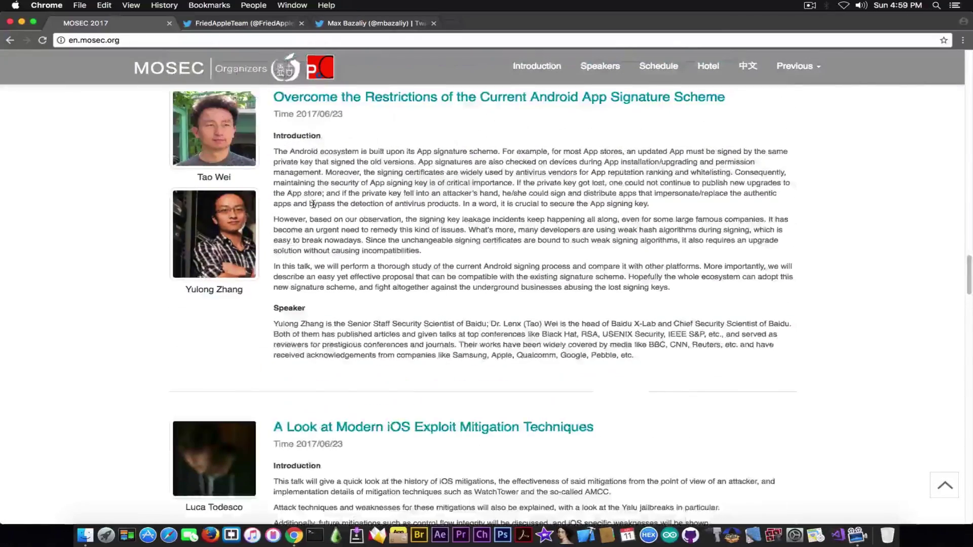
{"action": "scroll", "coordinate": [312, 204], "scroll_direction": "up", "scroll_amount": 8}
{"action": "scroll", "coordinate": [313, 204], "scroll_direction": "up", "scroll_amount": 2}
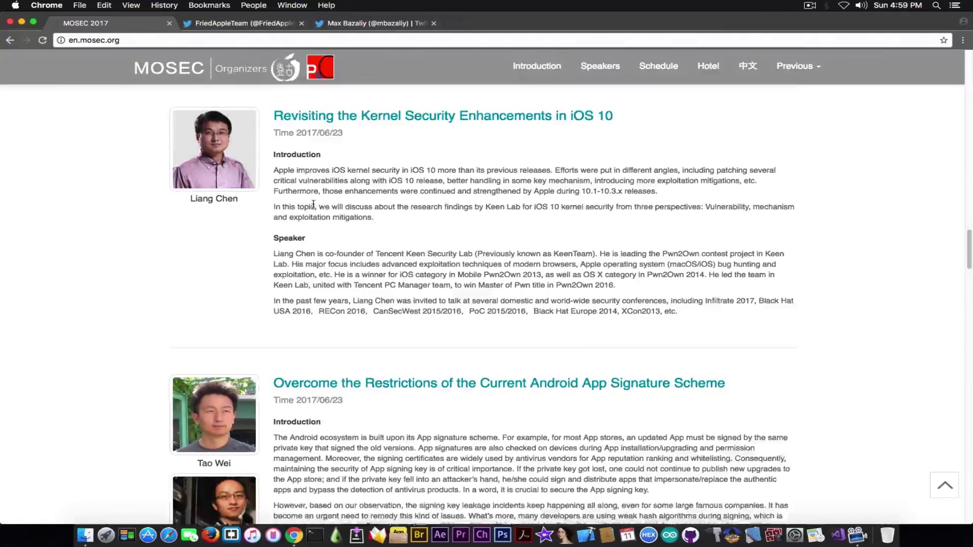
{"action": "scroll", "coordinate": [313, 204], "scroll_direction": "up", "scroll_amount": 1}
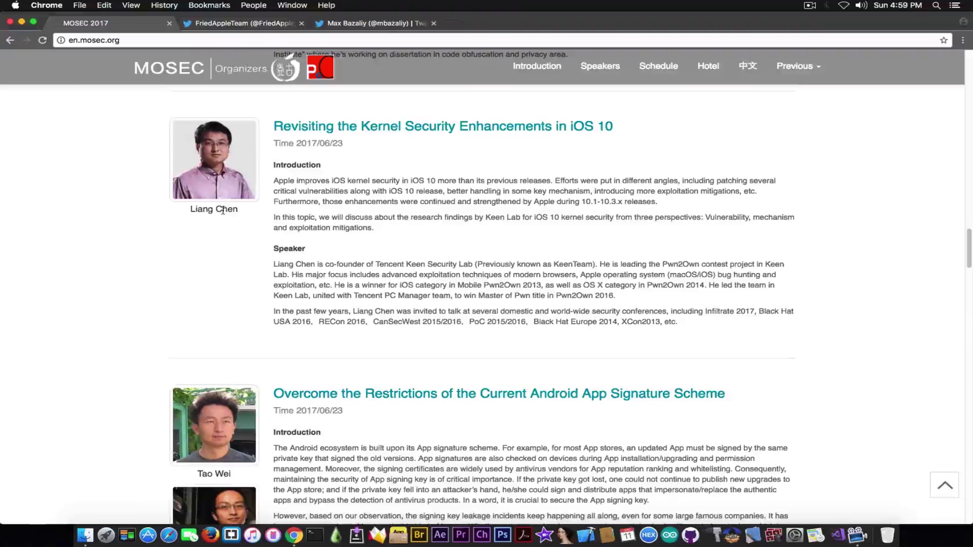
{"action": "scroll", "coordinate": [223, 211], "scroll_direction": "down", "scroll_amount": 5}
{"action": "scroll", "coordinate": [304, 243], "scroll_direction": "down", "scroll_amount": 5}
{"action": "scroll", "coordinate": [338, 264], "scroll_direction": "down", "scroll_amount": 2}
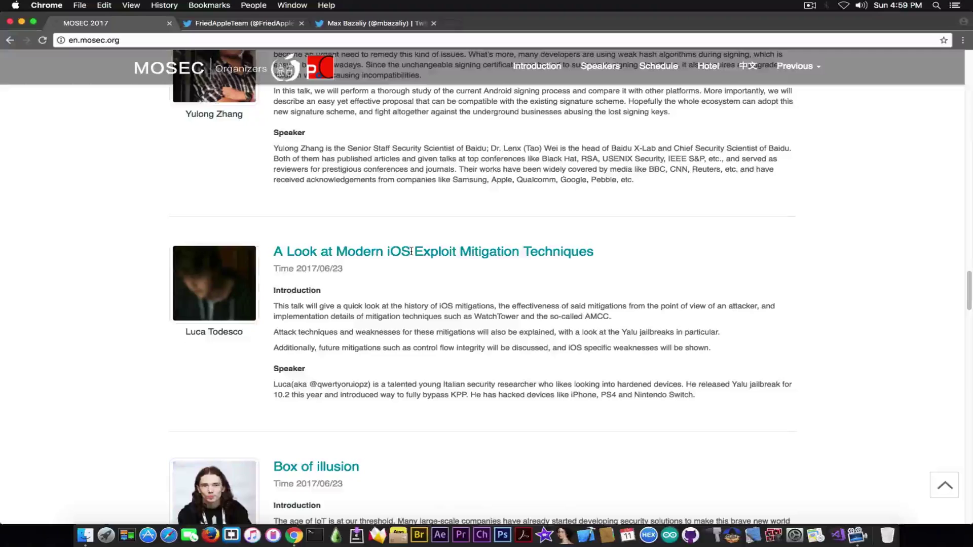
{"action": "scroll", "coordinate": [411, 252], "scroll_direction": "up", "scroll_amount": 10}
{"action": "scroll", "coordinate": [342, 190], "scroll_direction": "up", "scroll_amount": 6}
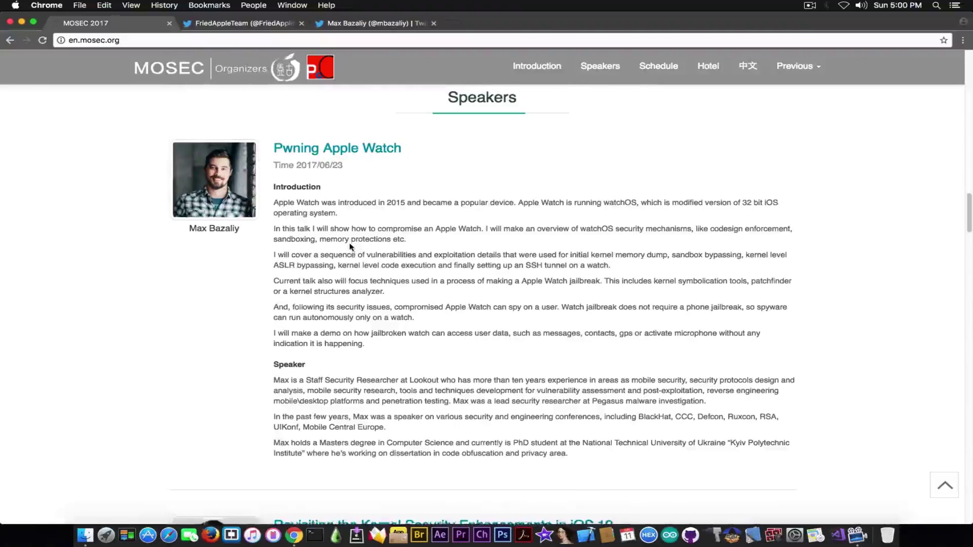
{"action": "scroll", "coordinate": [353, 246], "scroll_direction": "up", "scroll_amount": 5}
{"action": "scroll", "coordinate": [354, 247], "scroll_direction": "up", "scroll_amount": 5}
{"action": "scroll", "coordinate": [352, 247], "scroll_direction": "up", "scroll_amount": 3}
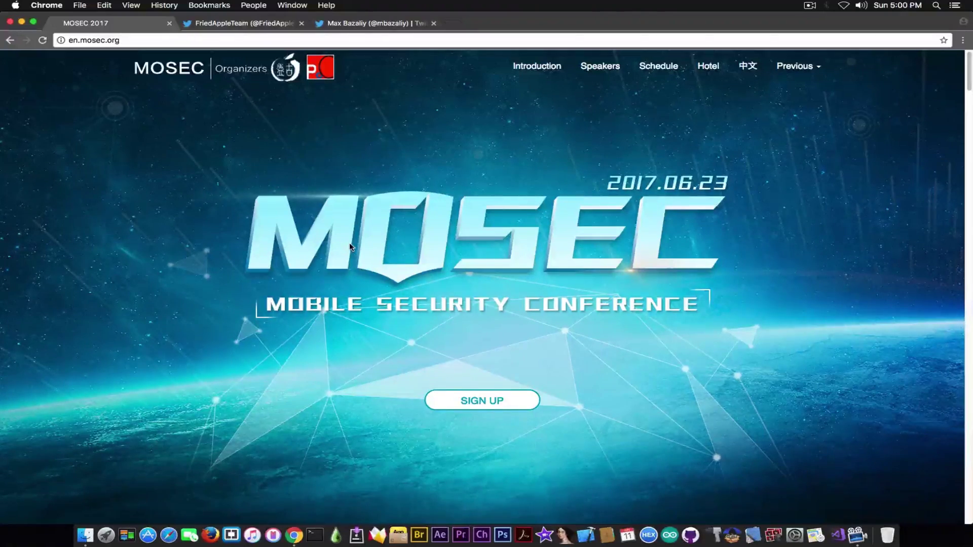
{"action": "scroll", "coordinate": [534, 383], "scroll_direction": "down", "scroll_amount": 5}
{"action": "scroll", "coordinate": [534, 383], "scroll_direction": "down", "scroll_amount": 10}
{"action": "scroll", "coordinate": [504, 317], "scroll_direction": "down", "scroll_amount": 10}
{"action": "scroll", "coordinate": [507, 311], "scroll_direction": "down", "scroll_amount": 10}
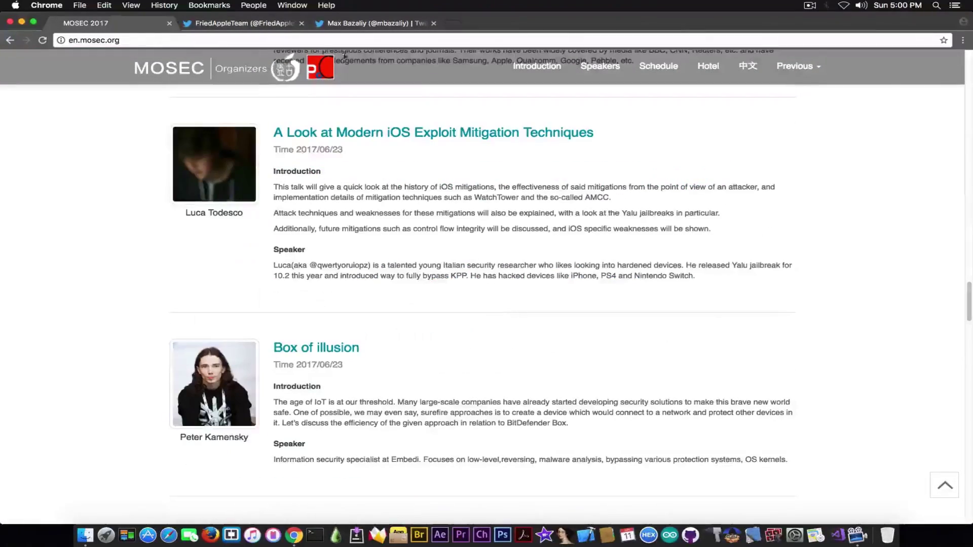
{"action": "scroll", "coordinate": [506, 311], "scroll_direction": "down", "scroll_amount": 10}
{"action": "scroll", "coordinate": [305, 129], "scroll_direction": "down", "scroll_amount": 5}
{"action": "scroll", "coordinate": [396, 190], "scroll_direction": "down", "scroll_amount": 1}
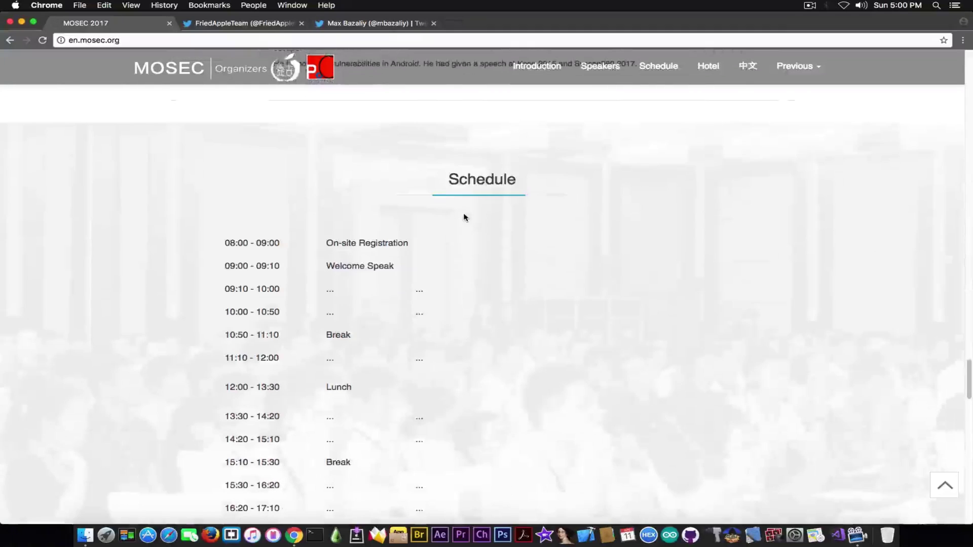
{"action": "scroll", "coordinate": [362, 259], "scroll_direction": "down", "scroll_amount": 1}
{"action": "scroll", "coordinate": [358, 251], "scroll_direction": "down", "scroll_amount": 4}
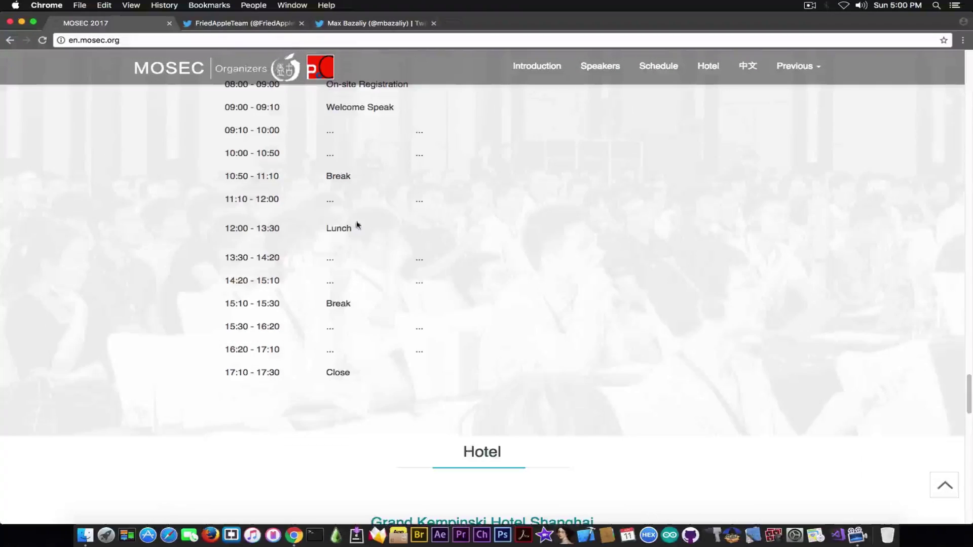
{"action": "scroll", "coordinate": [396, 348], "scroll_direction": "up", "scroll_amount": 1}
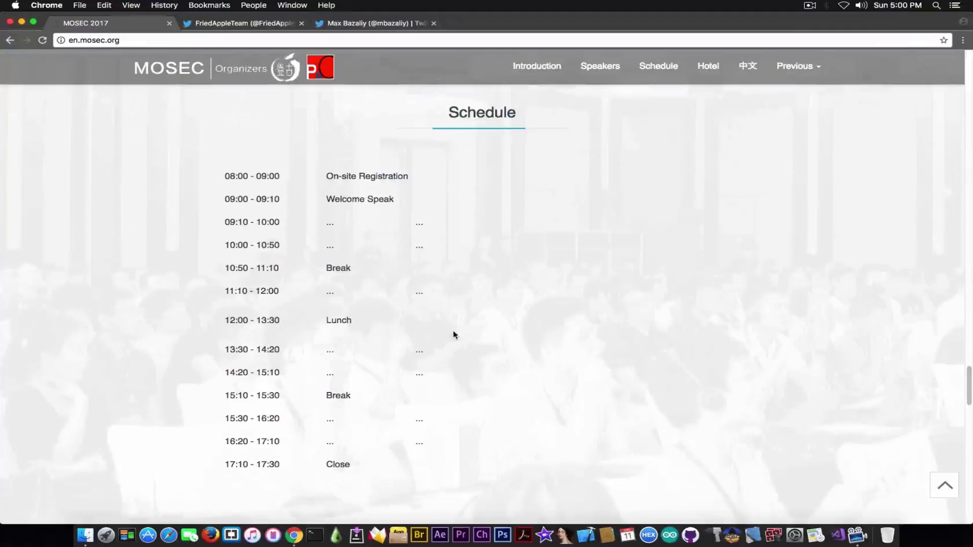
{"action": "scroll", "coordinate": [454, 335], "scroll_direction": "down", "scroll_amount": 7}
{"action": "scroll", "coordinate": [454, 334], "scroll_direction": "down", "scroll_amount": 2}
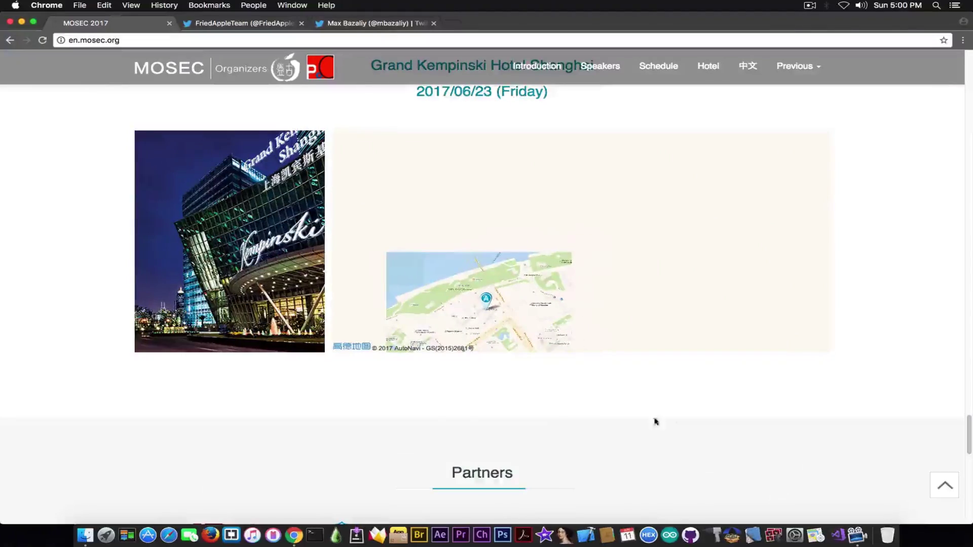
{"action": "scroll", "coordinate": [654, 419], "scroll_direction": "up", "scroll_amount": 10}
{"action": "scroll", "coordinate": [817, 180], "scroll_direction": "up", "scroll_amount": 10}
{"action": "scroll", "coordinate": [811, 185], "scroll_direction": "up", "scroll_amount": 10}
{"action": "scroll", "coordinate": [811, 185], "scroll_direction": "up", "scroll_amount": 5}
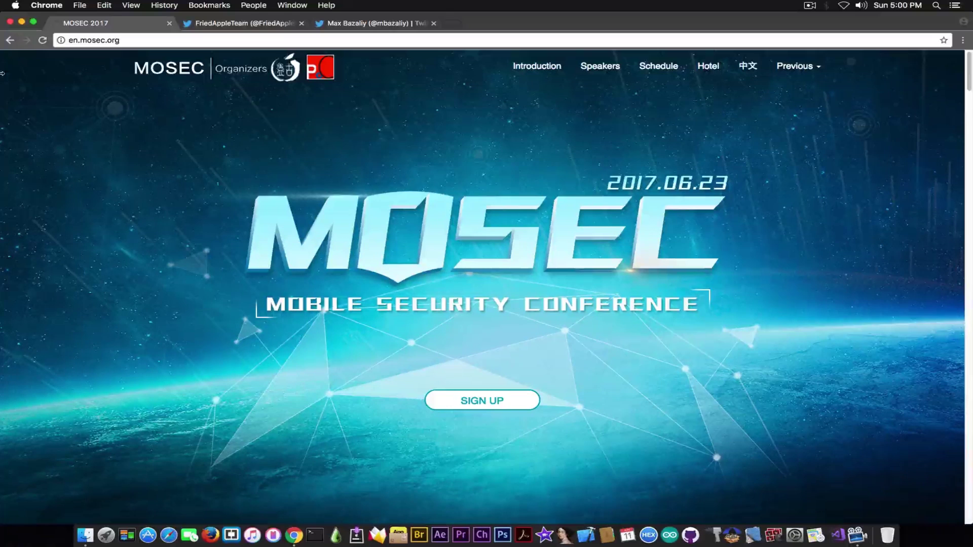
Minimize the Chrome window to the Dock, revealing the Finder desktop folders.
{"action": "left_click", "coordinate": [21, 22]}
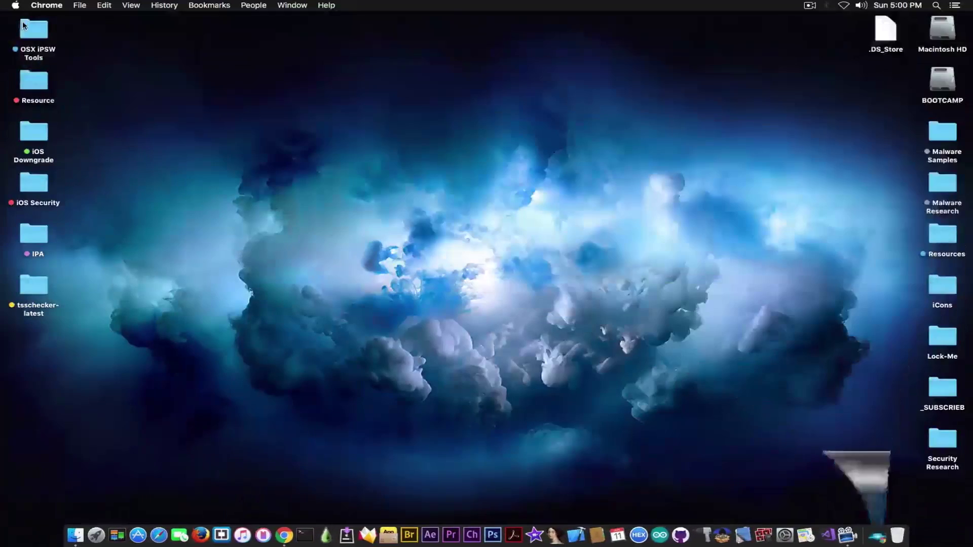